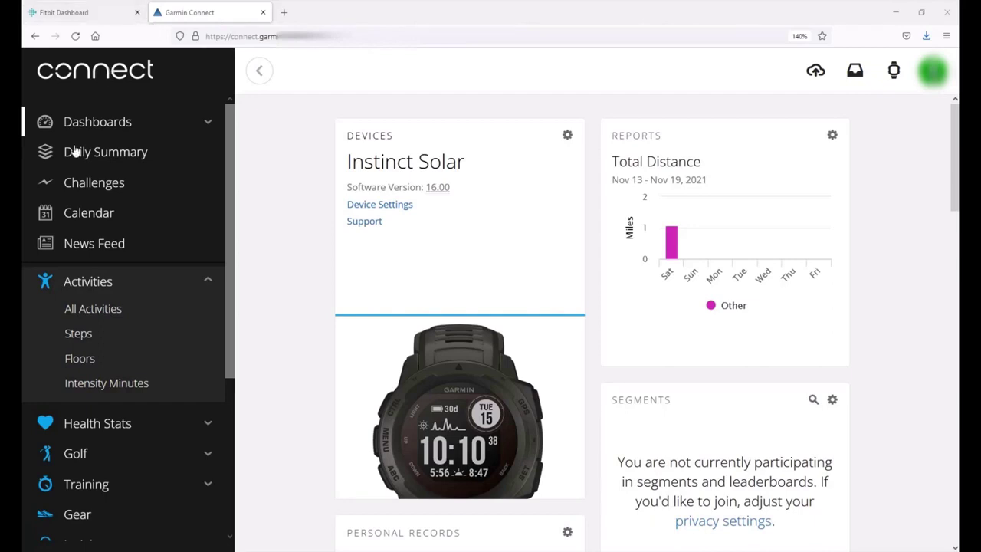
# - Open the daily Steps summary from the Activities category
pyautogui.click(109, 283)
pyautogui.click(109, 283)
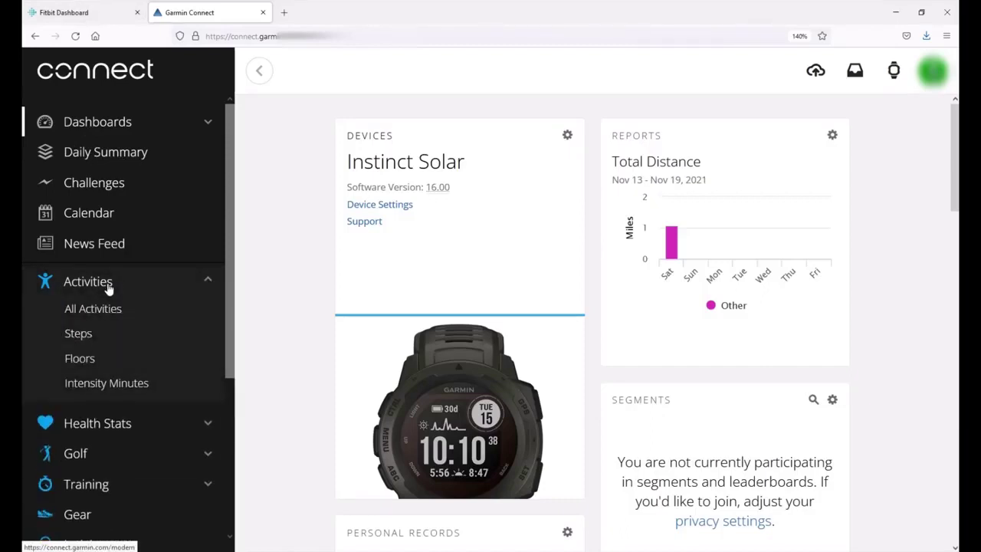
pyautogui.click(80, 334)
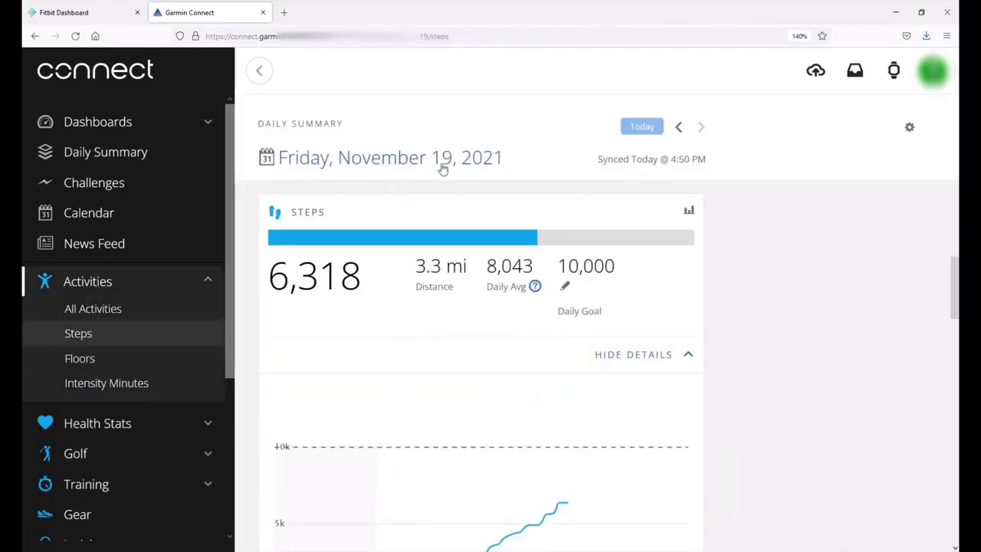
# - Go back two days to Wednesday, November 17, 2021, showing 10,132 steps
pyautogui.click(680, 128)
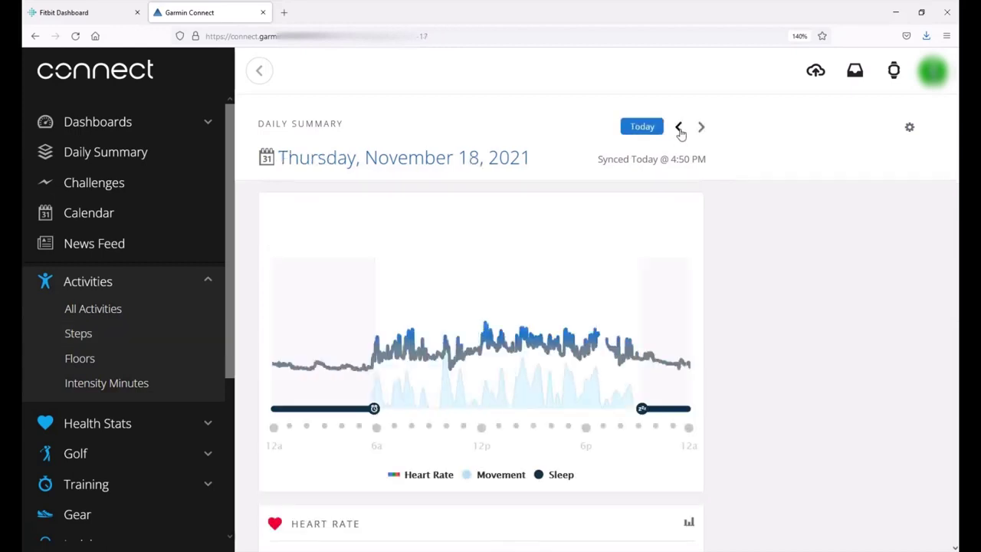
pyautogui.click(679, 128)
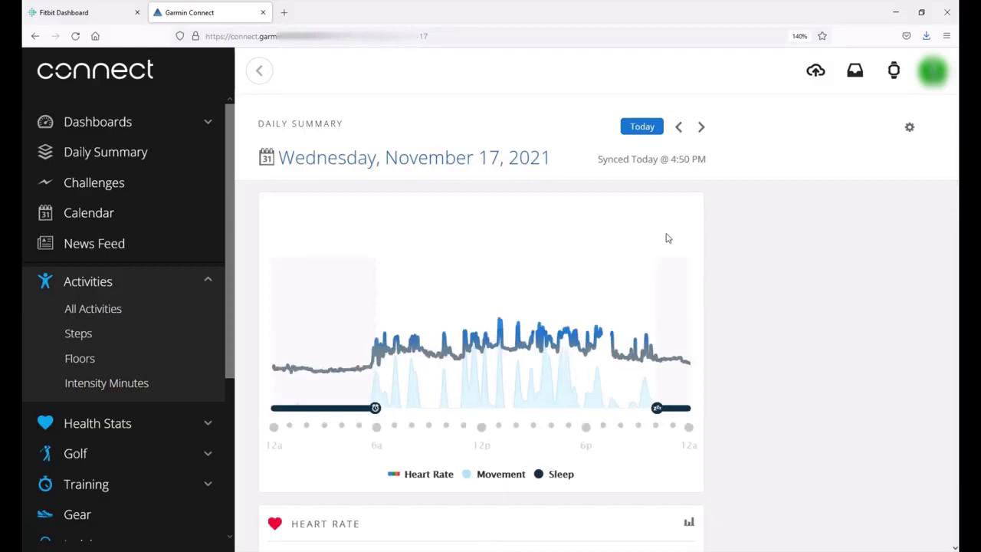
pyautogui.scroll(-8, 625, 257)
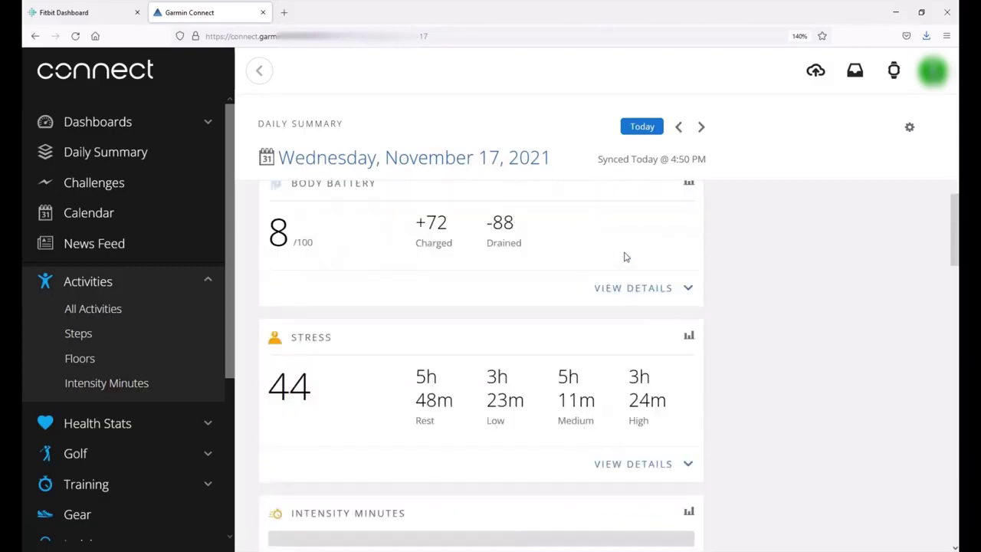
pyautogui.scroll(-4, 625, 257)
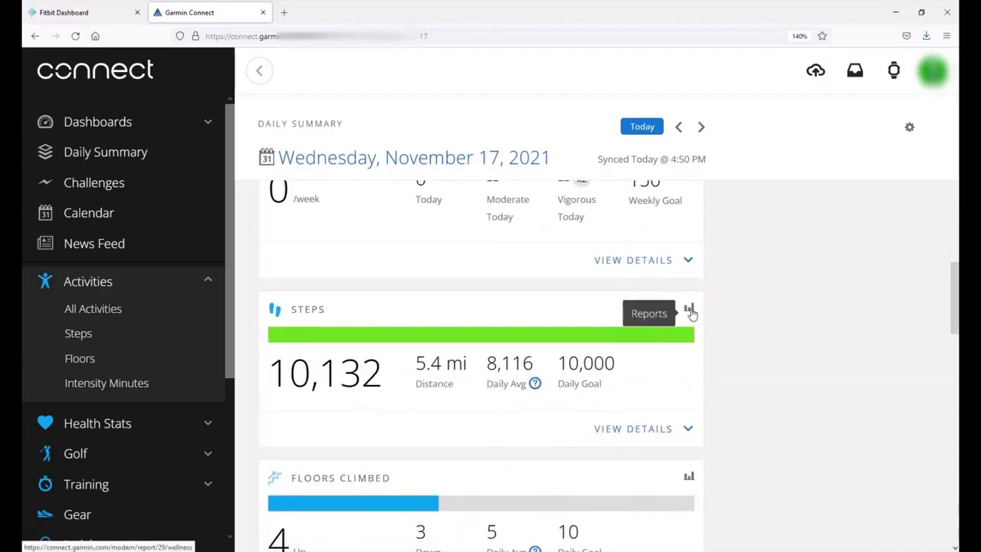
# - Open the Steps report from the Steps card and switch the chart to 1 Year
pyautogui.click(689, 310)
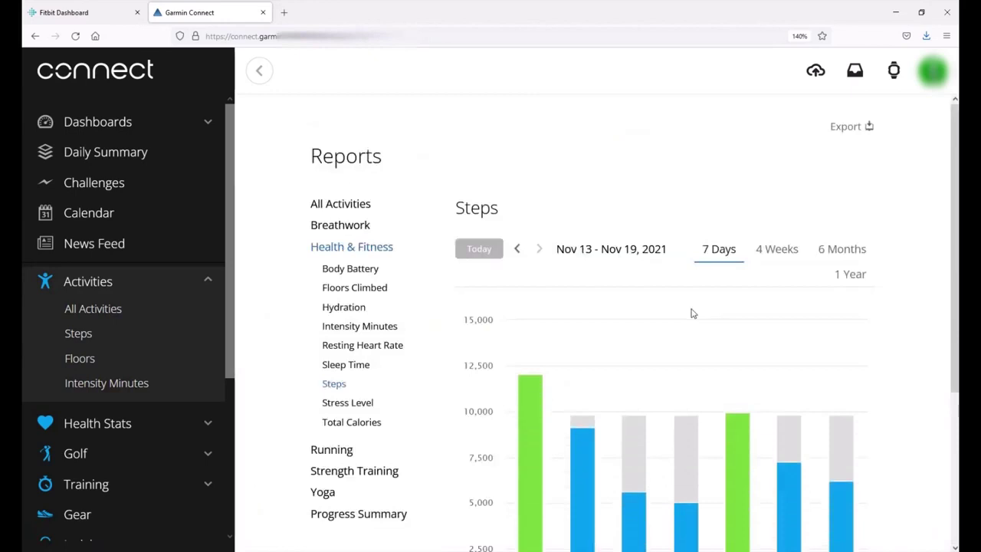
pyautogui.scroll(-3, 692, 313)
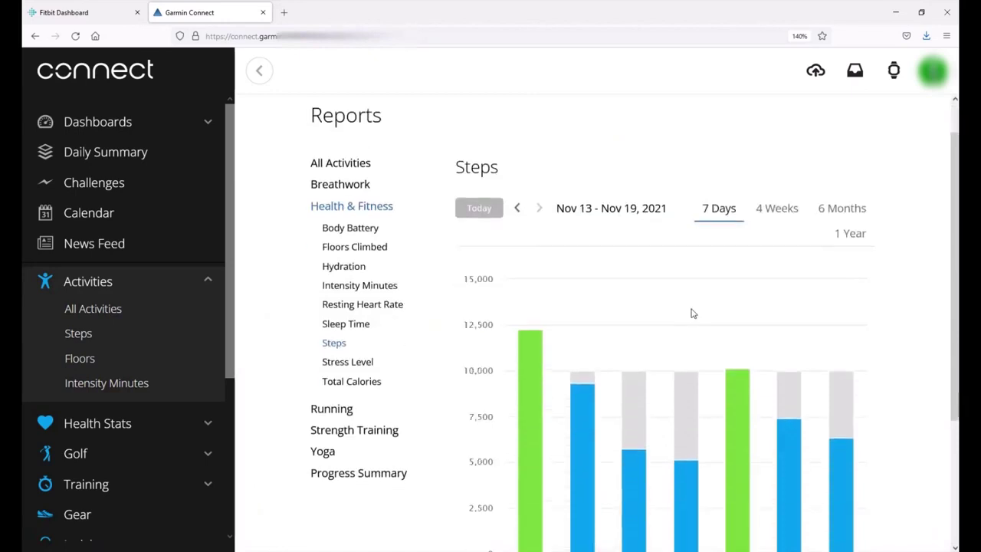
pyautogui.scroll(2, 692, 313)
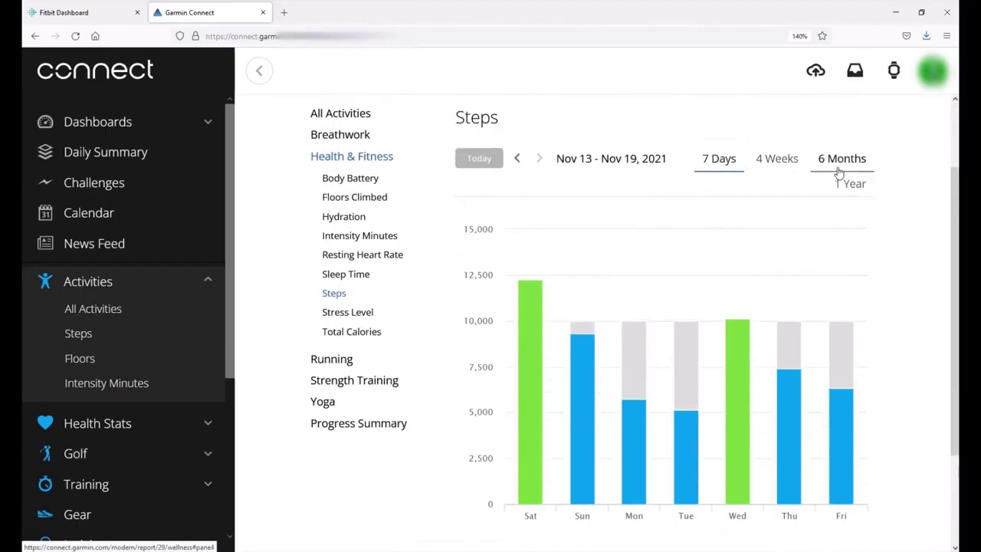
pyautogui.click(849, 192)
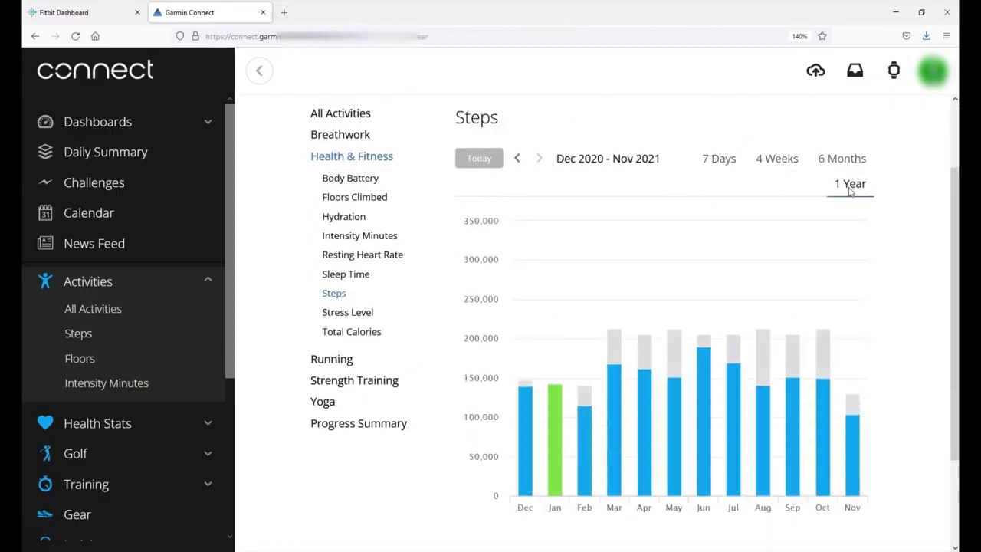
pyautogui.moveTo(851, 438)
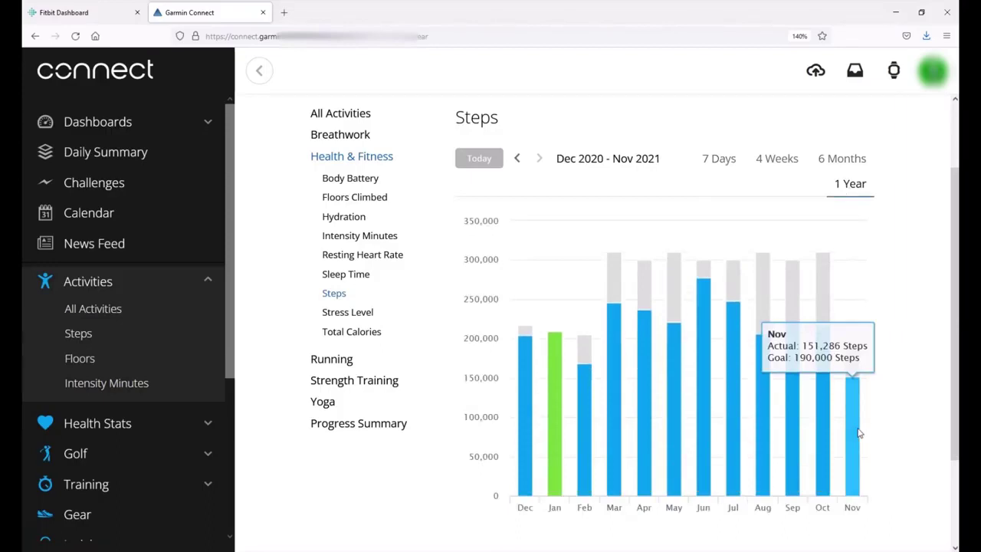
# - Page the steps chart back to Dec 2018 – Nov 2019, then forward to Dec 2019 – Nov 2020
pyautogui.moveTo(729, 439)
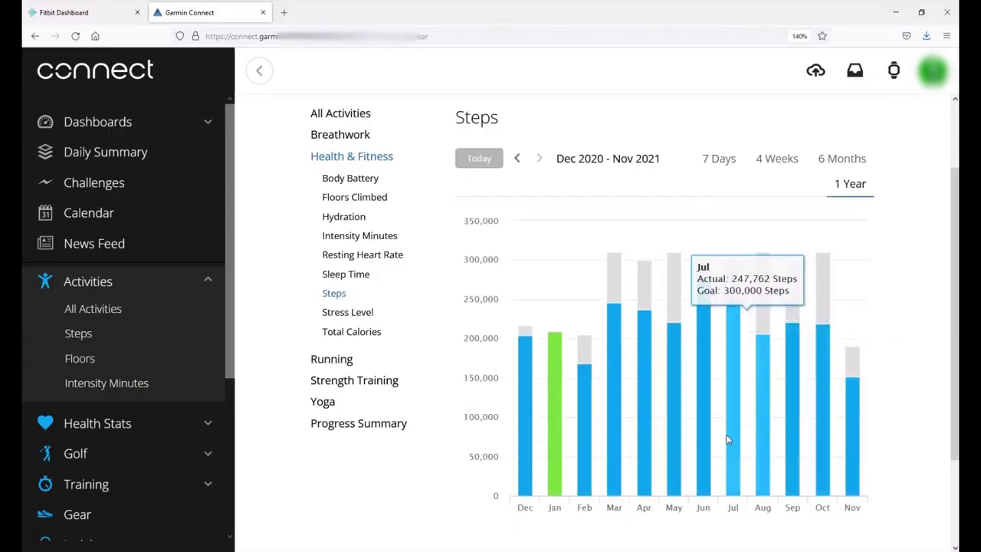
pyautogui.moveTo(647, 445)
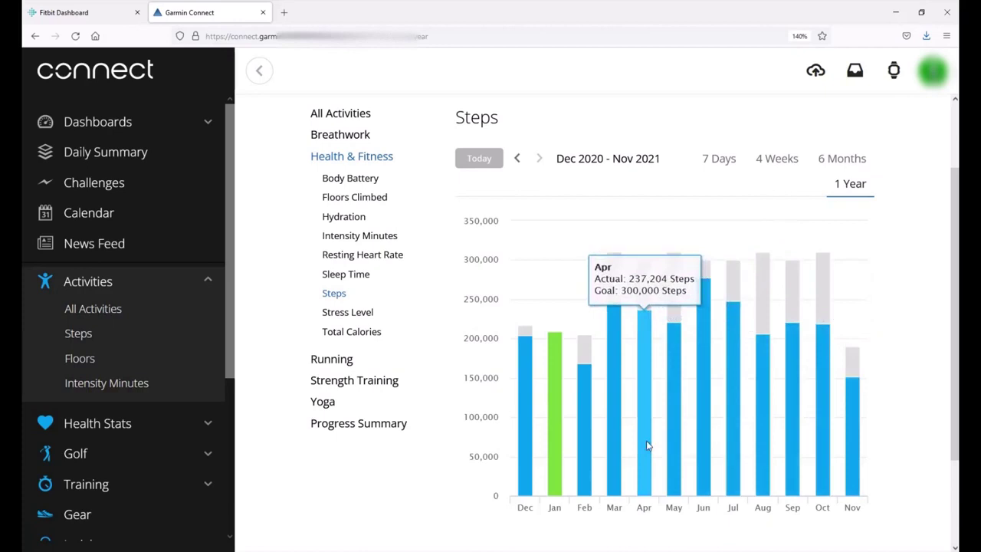
pyautogui.click(517, 159)
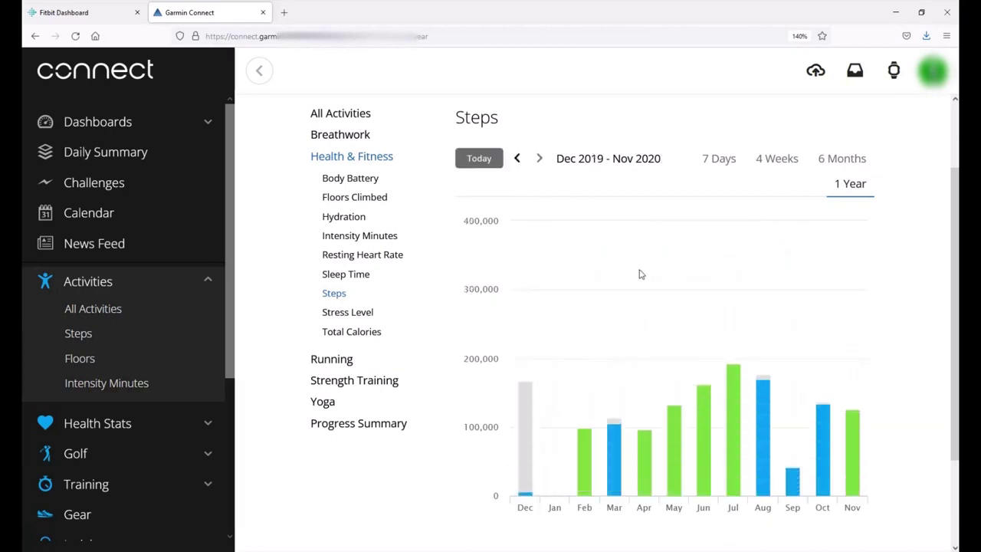
pyautogui.moveTo(806, 419)
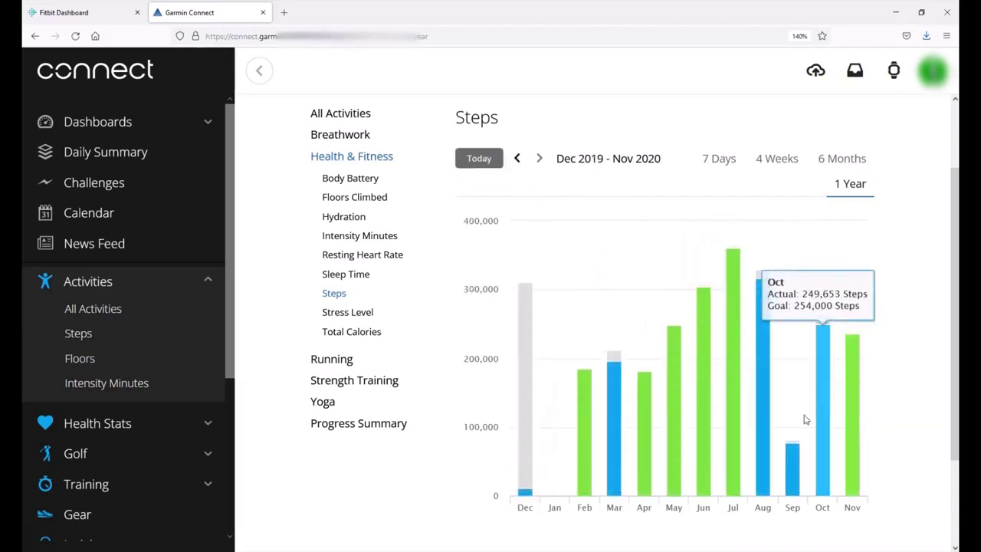
pyautogui.moveTo(673, 424)
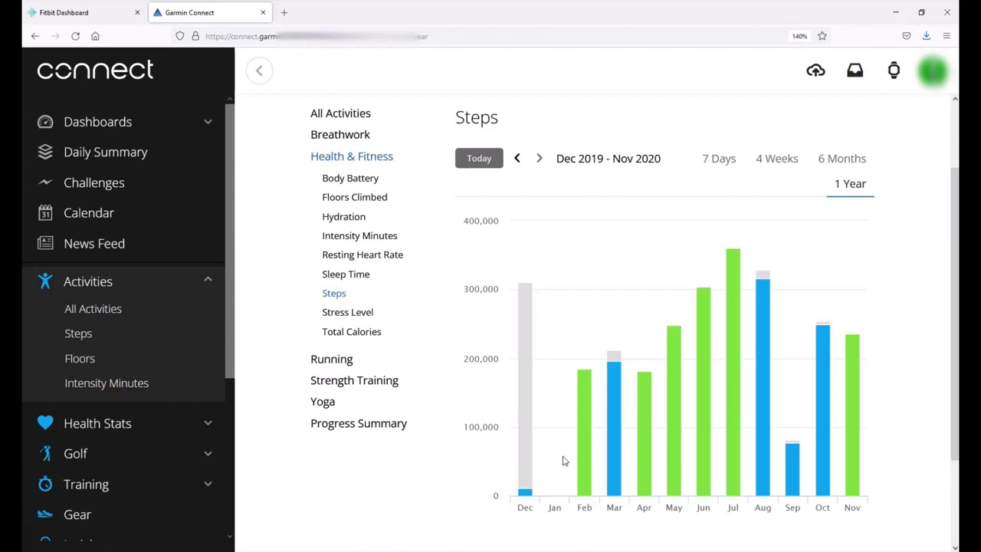
pyautogui.click(518, 159)
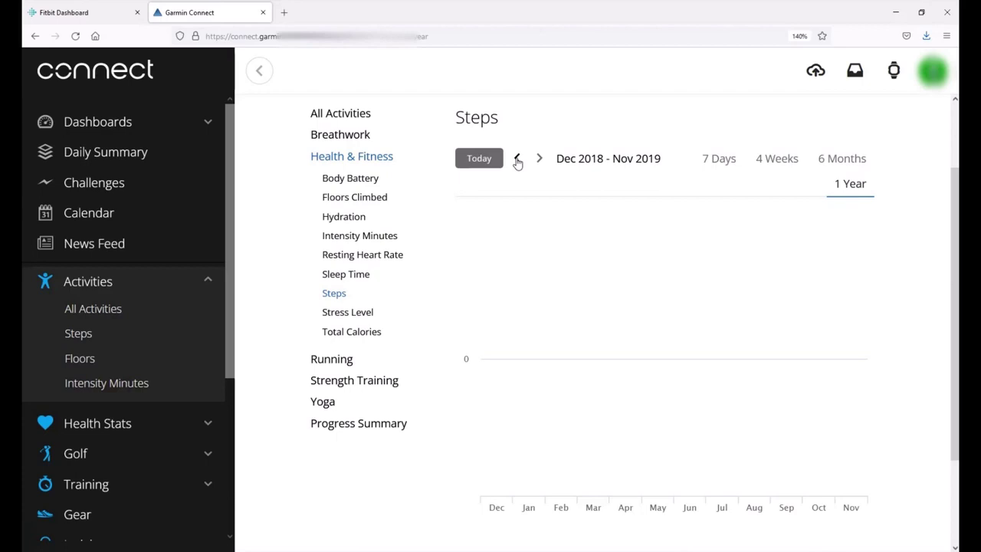
pyautogui.click(540, 159)
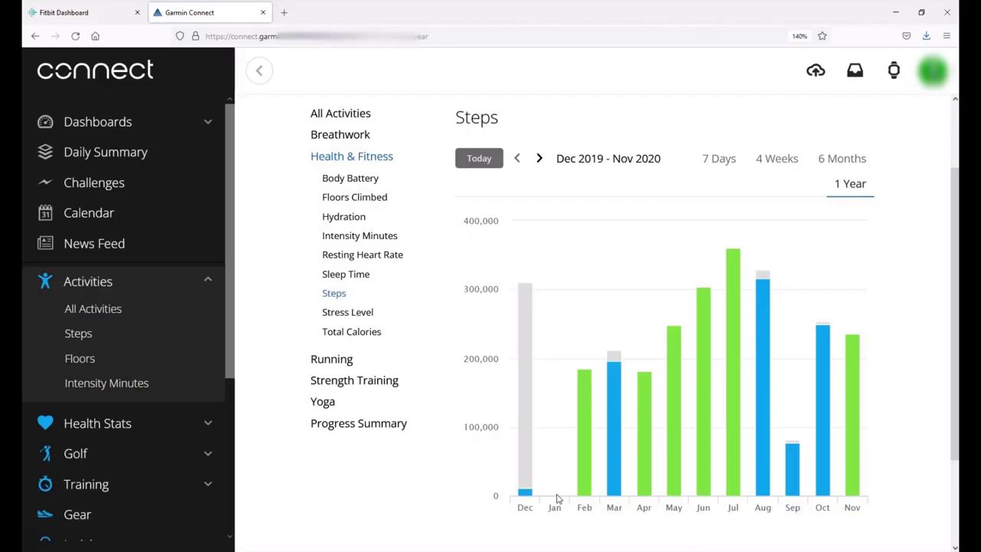
# - Switch to the Fitbit dashboard and open Settings > Devices listing the Inspire 2
pyautogui.click(98, 13)
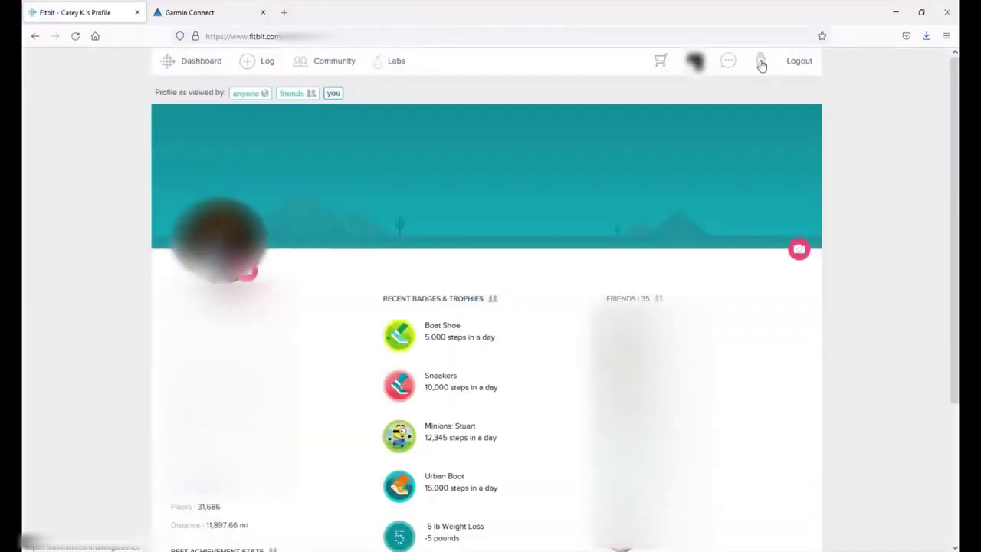
pyautogui.click(762, 66)
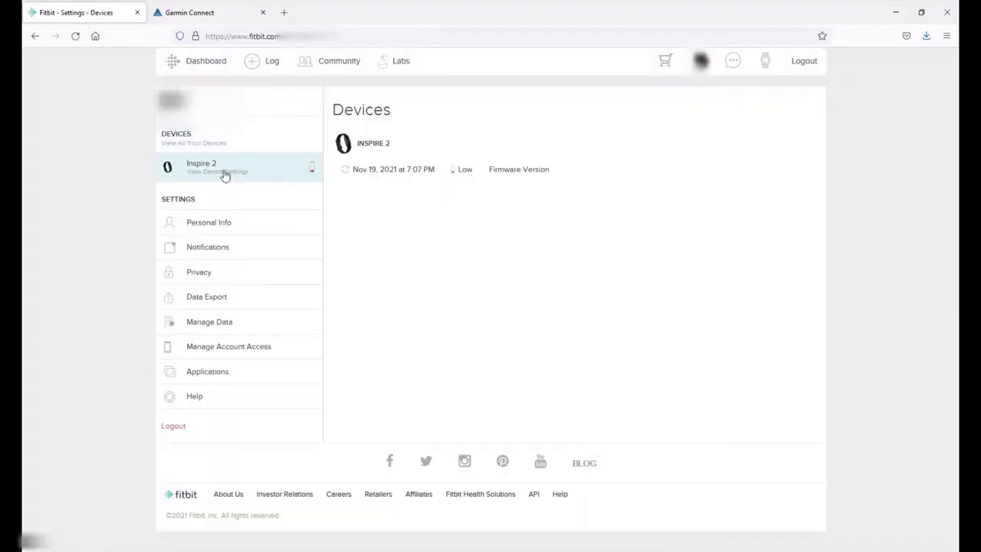
# - On the Data Export page, uncheck Sleep, Foods and Body so only Activities remain
pyautogui.click(207, 298)
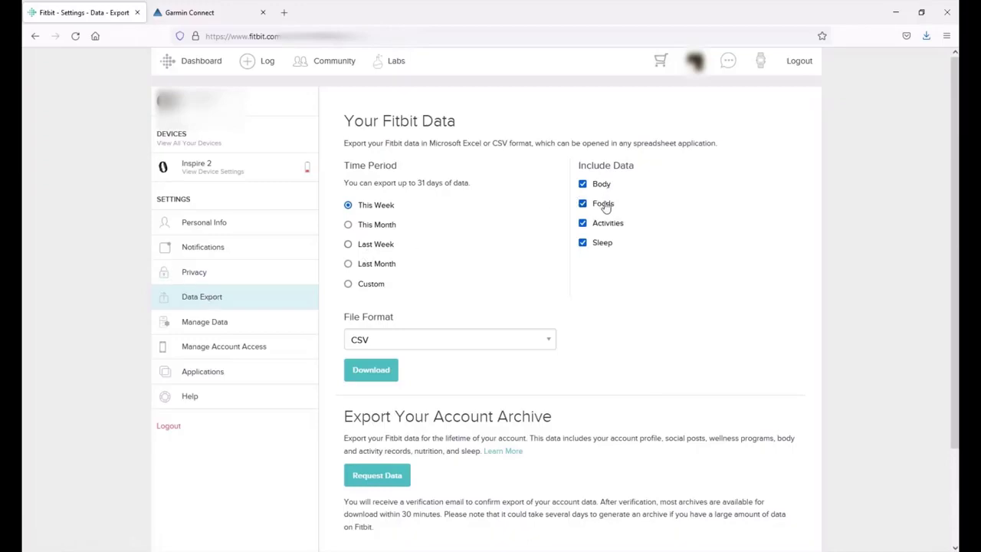
pyautogui.click(583, 243)
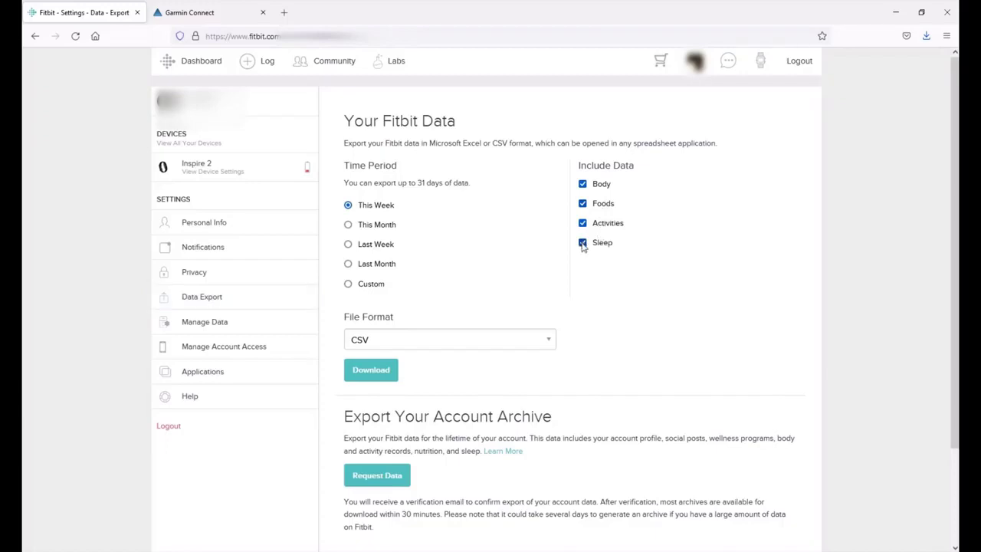
pyautogui.click(583, 204)
pyautogui.click(583, 185)
# - Choose a Custom time period with start date 2020-01-01
pyautogui.click(348, 284)
pyautogui.click(407, 322)
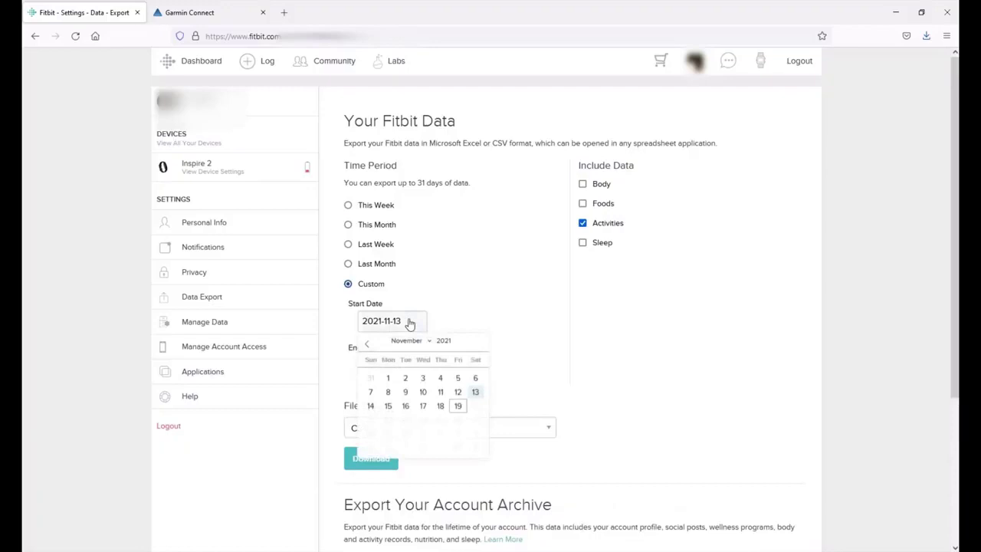
pyautogui.click(368, 344)
pyautogui.click(369, 344)
pyautogui.click(368, 345)
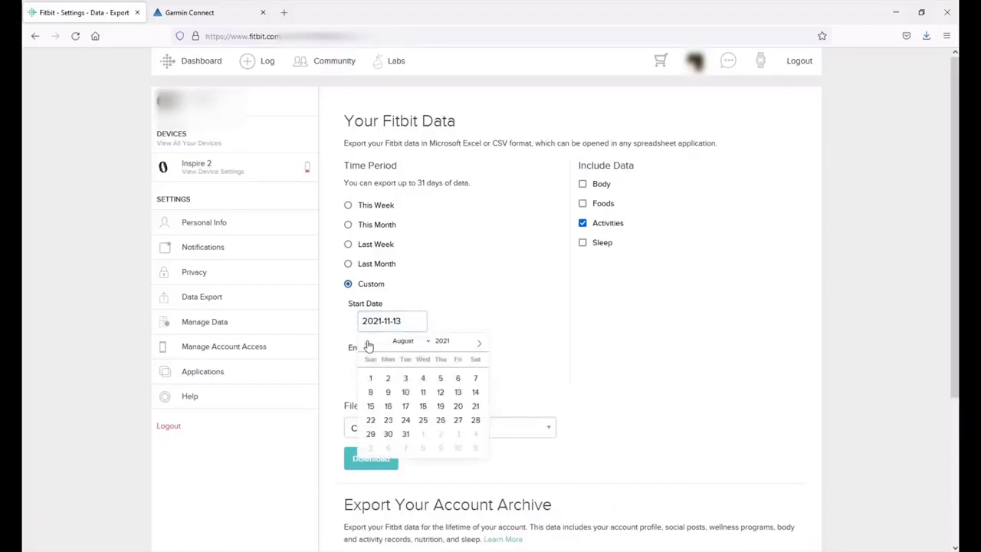
pyautogui.click(424, 344)
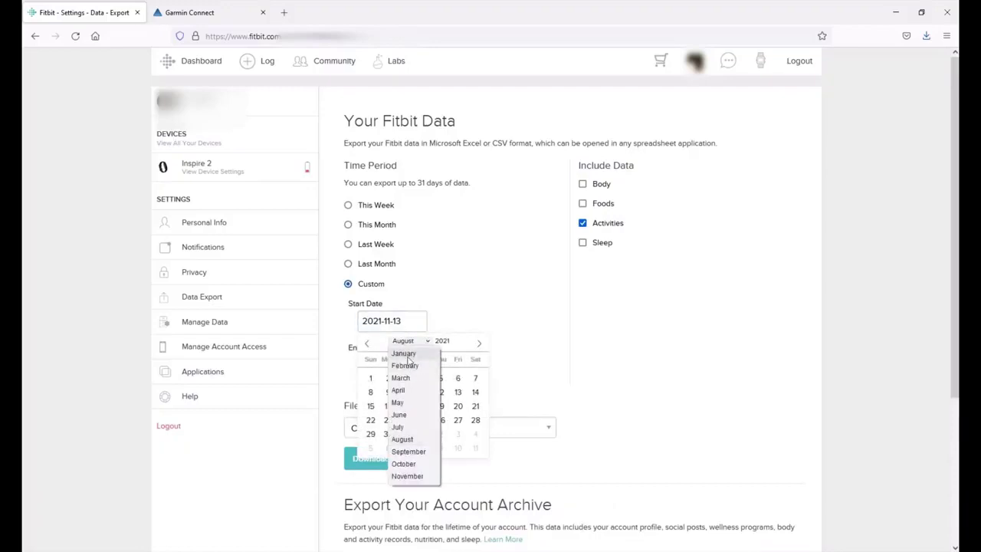
pyautogui.click(410, 352)
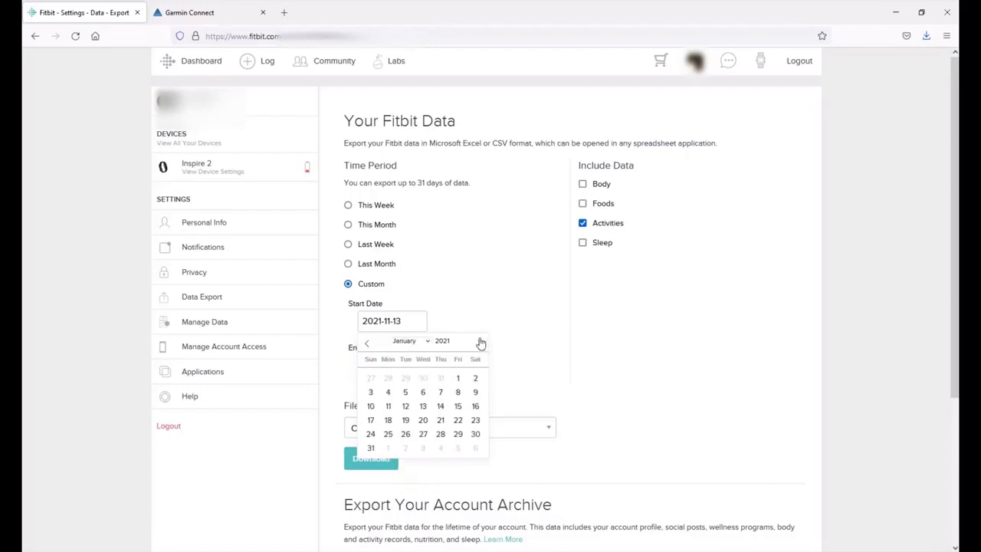
pyautogui.click(454, 345)
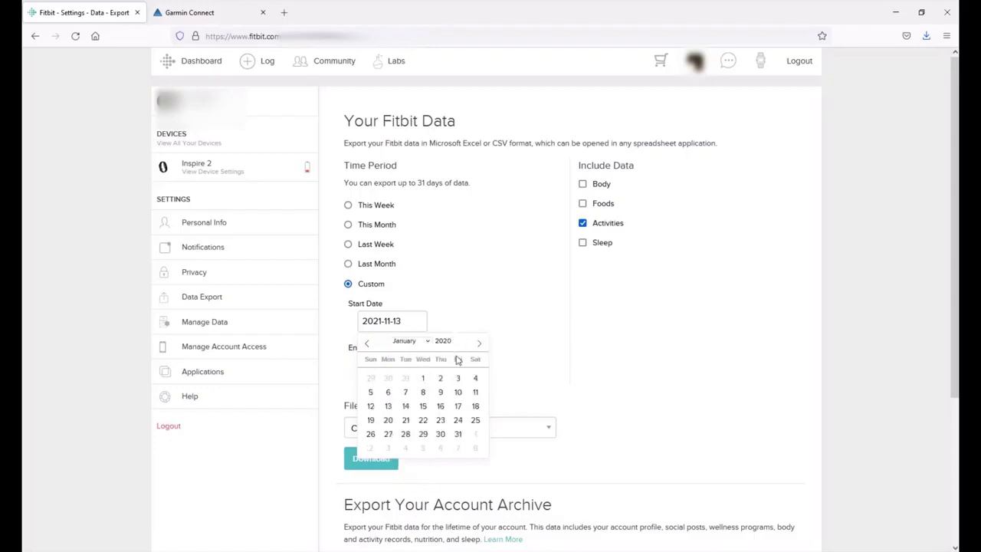
pyautogui.click(422, 378)
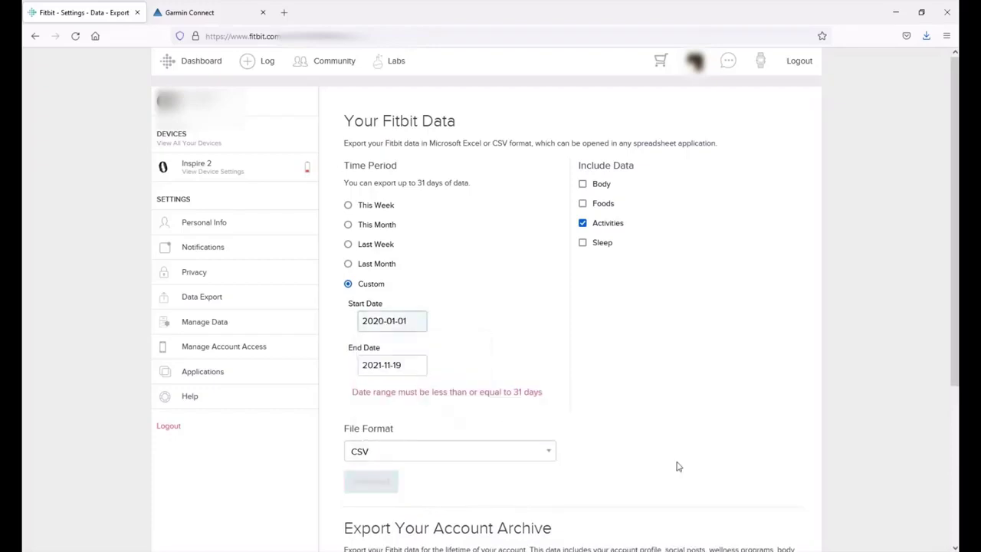
# - Set the end date to 2020-01-31 and keep CSV as the file format
pyautogui.click(408, 371)
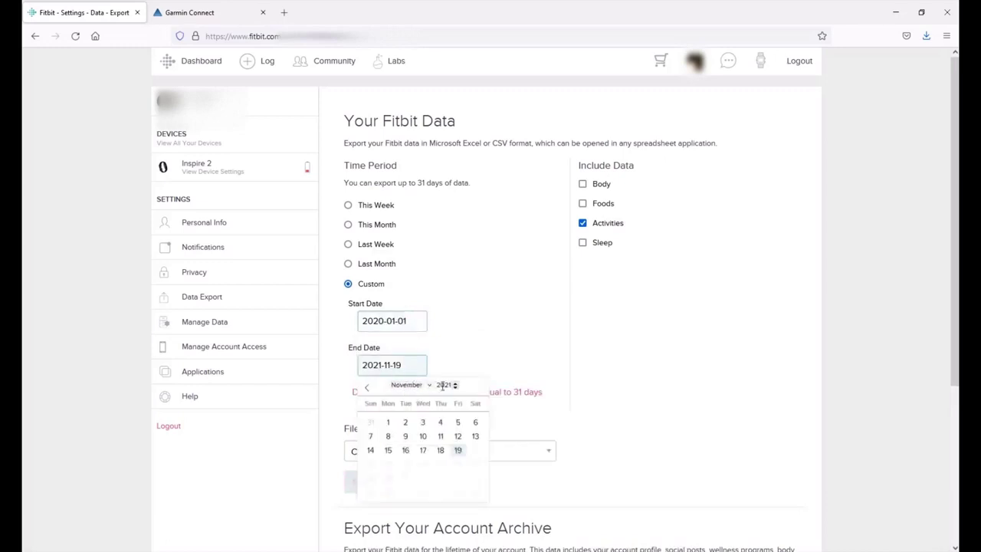
pyautogui.click(430, 387)
pyautogui.click(408, 396)
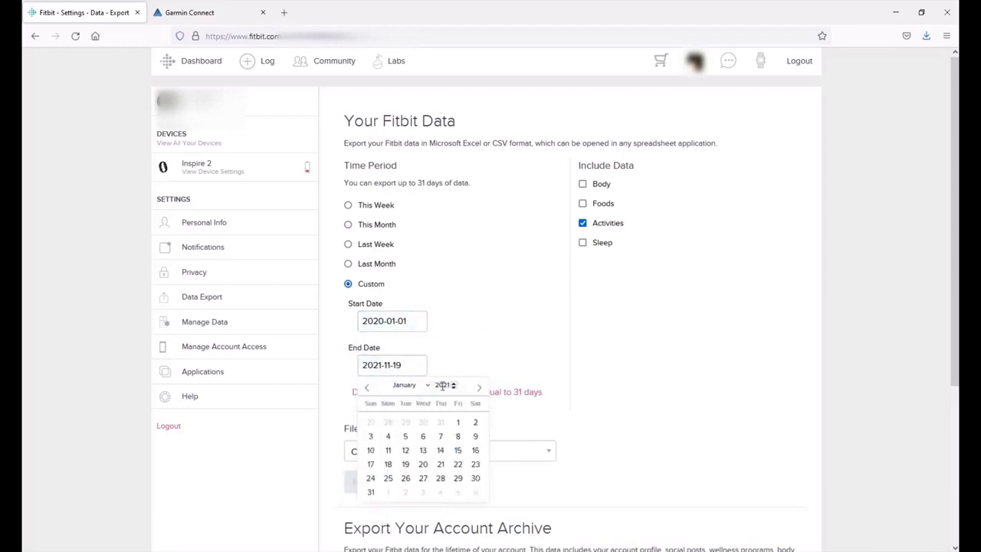
pyautogui.click(371, 492)
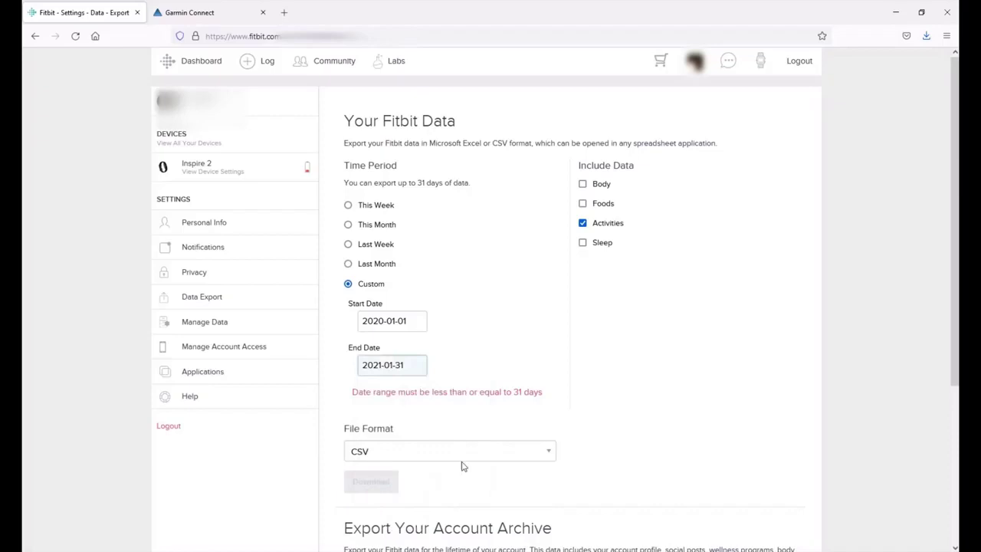
pyautogui.click(379, 370)
pyautogui.click(453, 387)
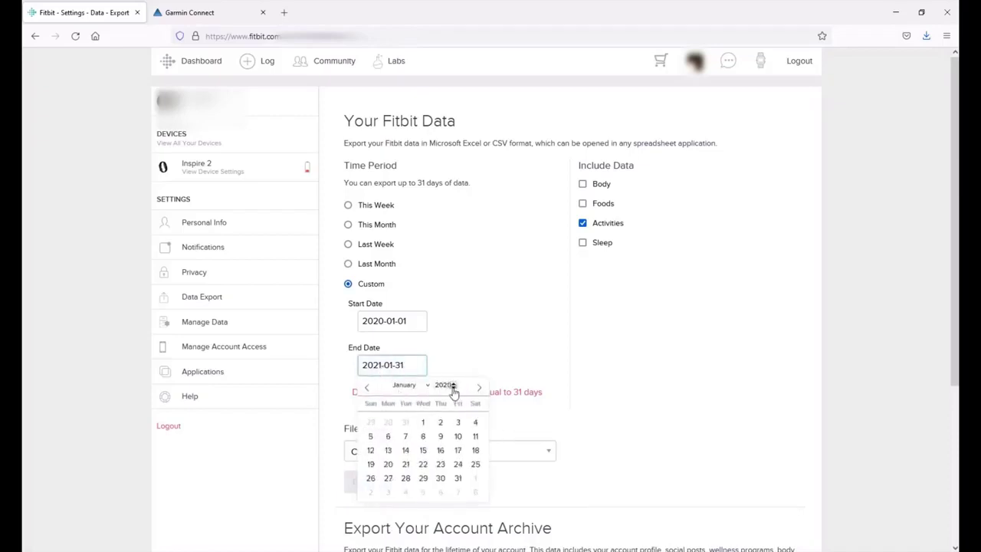
pyautogui.click(457, 478)
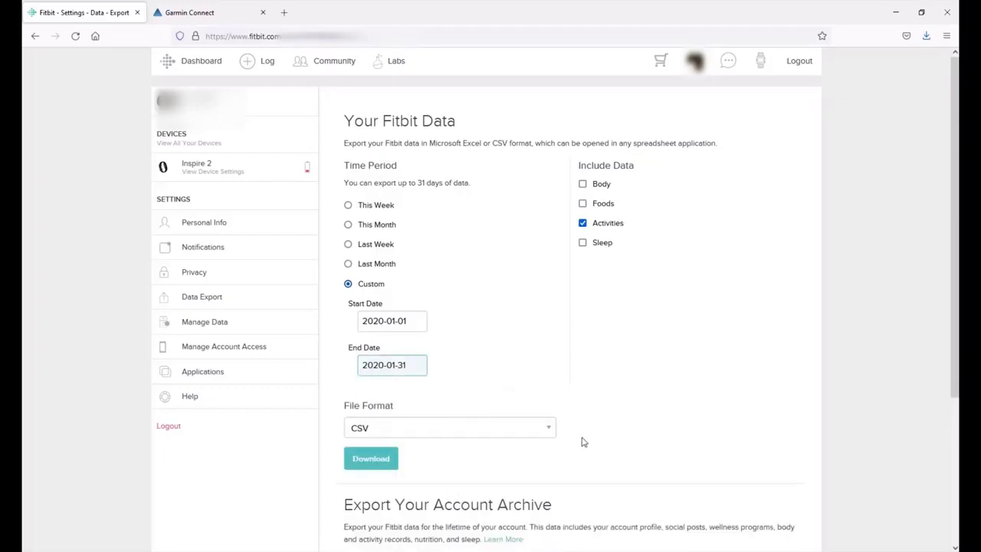
pyautogui.click(549, 436)
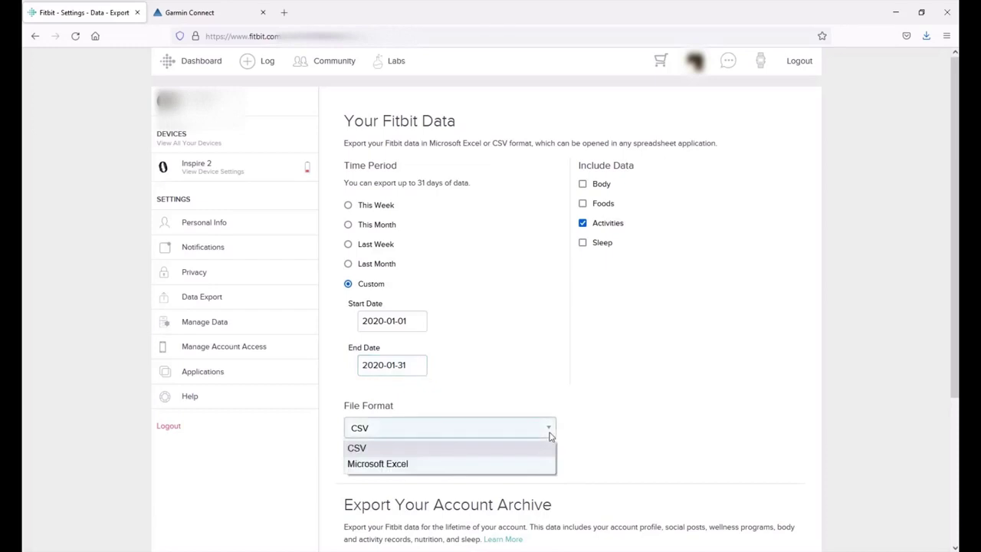
pyautogui.click(429, 454)
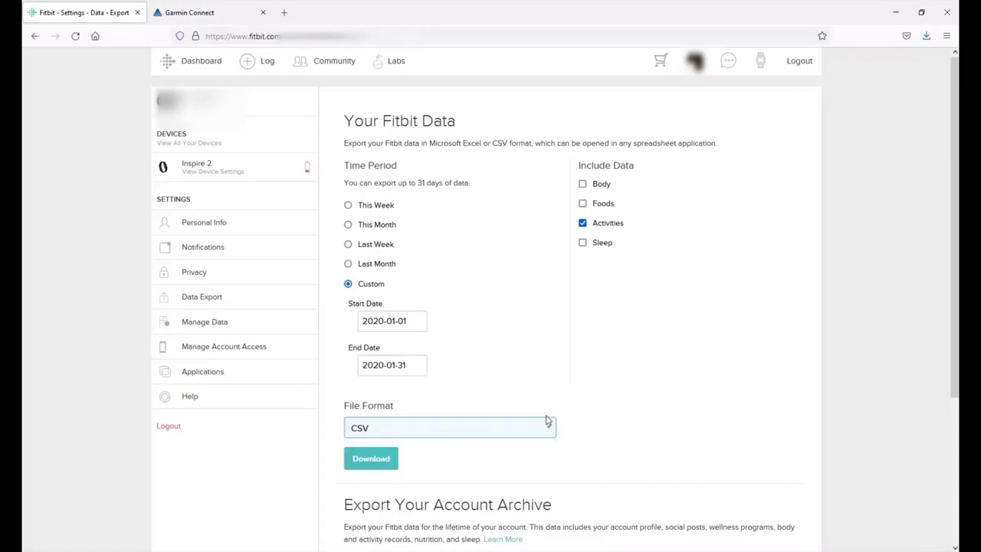
# - Download the export and save fitbit_export_20211120.csv to the Desktop
pyautogui.click(370, 464)
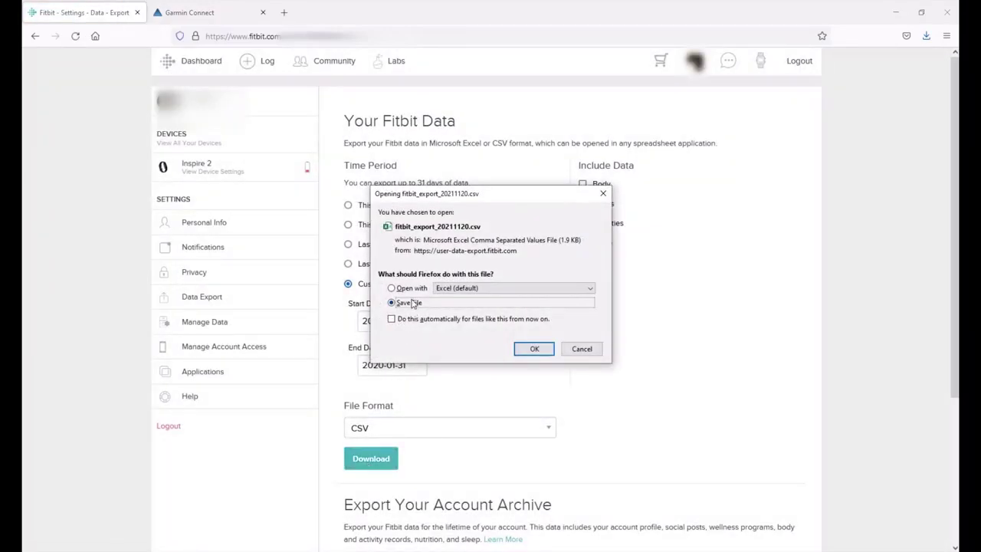
pyautogui.click(532, 349)
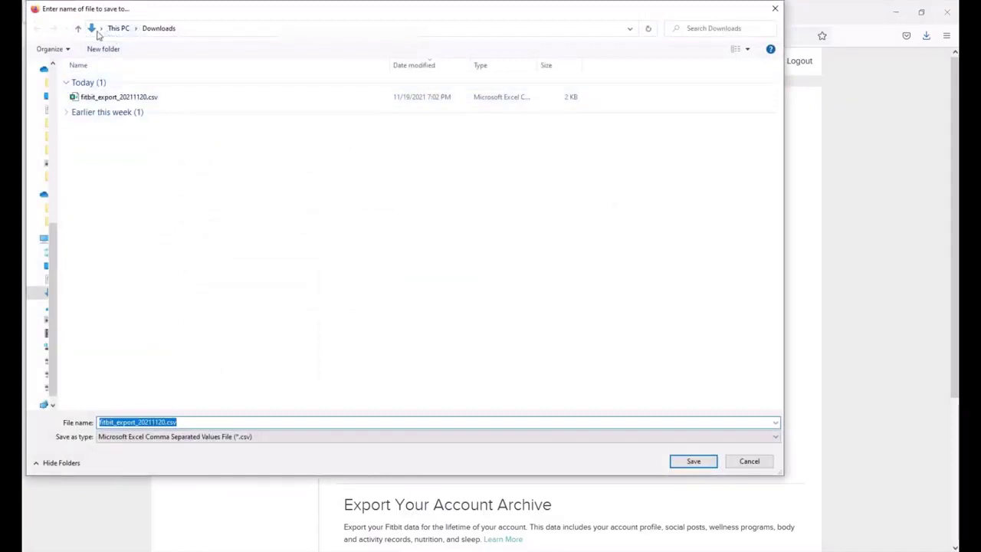
pyautogui.click(118, 30)
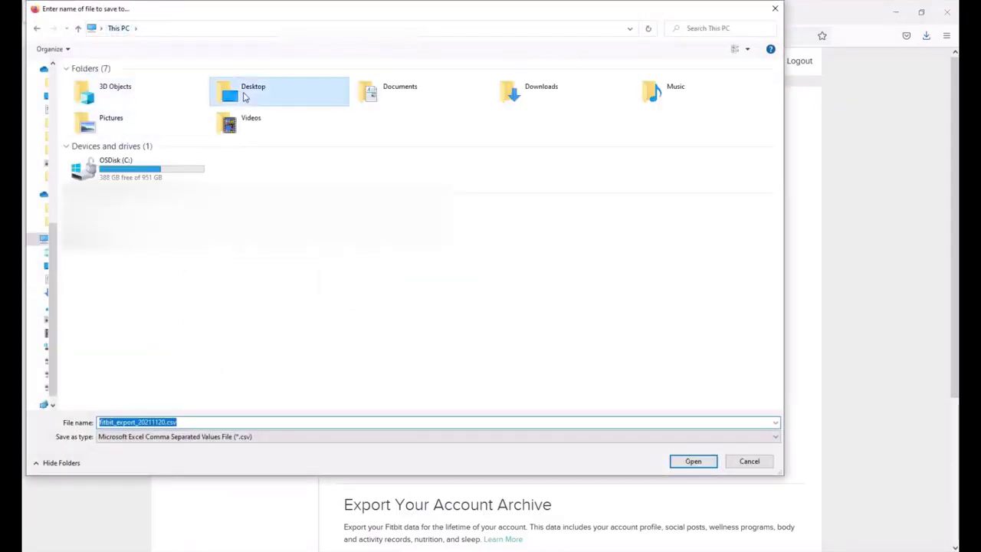
pyautogui.doubleClick(244, 96)
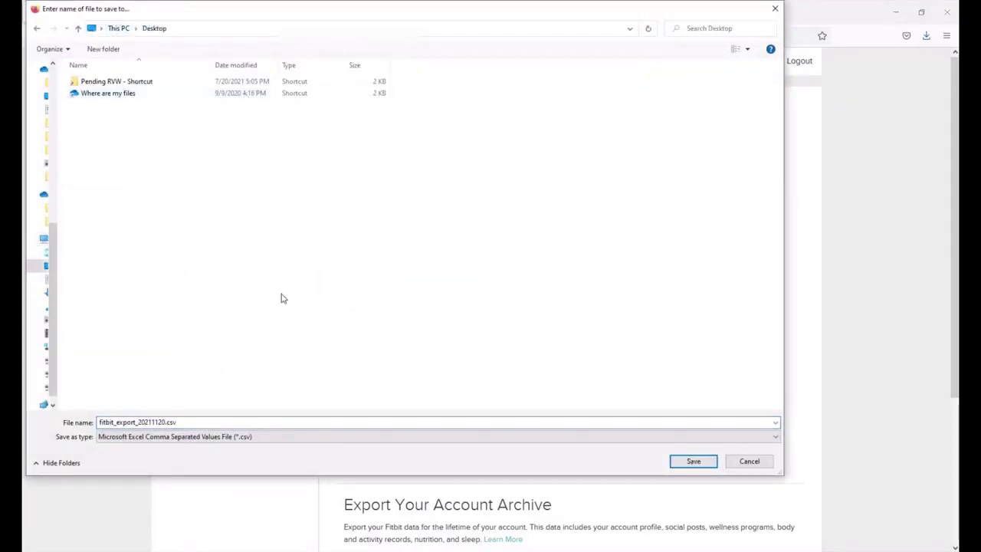
pyautogui.click(704, 462)
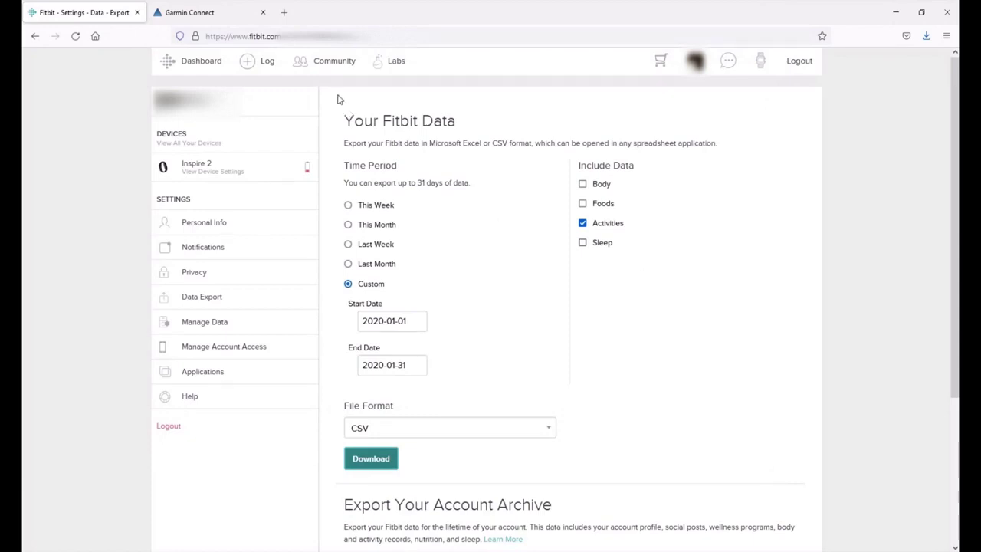
# - Switch to Garmin Connect and choose Import Data from the upload cloud menu
pyautogui.click(218, 16)
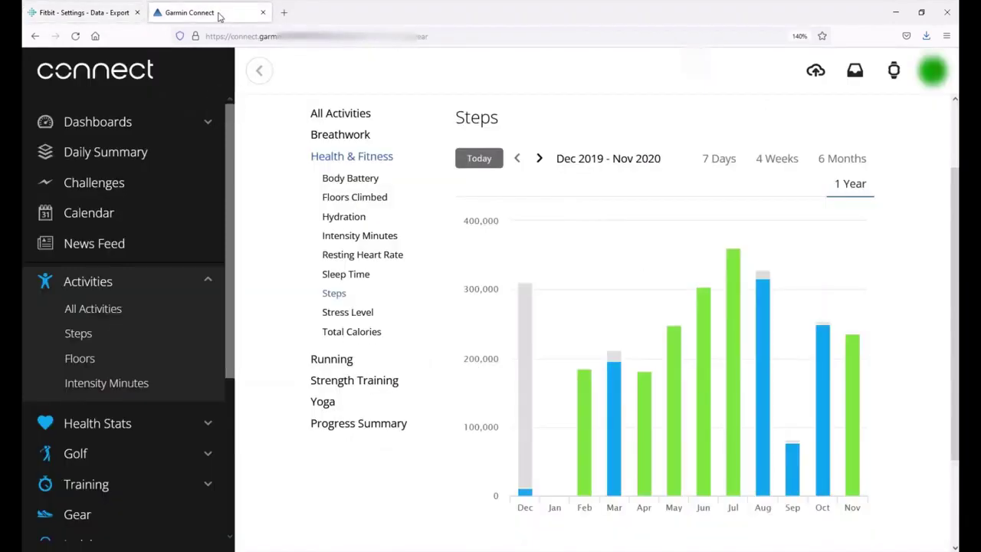
pyautogui.click(816, 73)
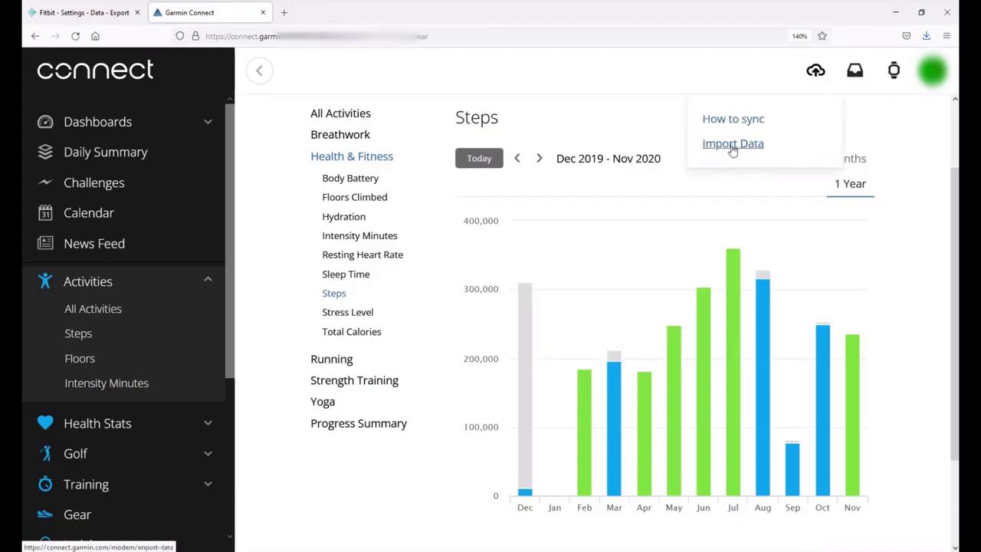
pyautogui.click(733, 145)
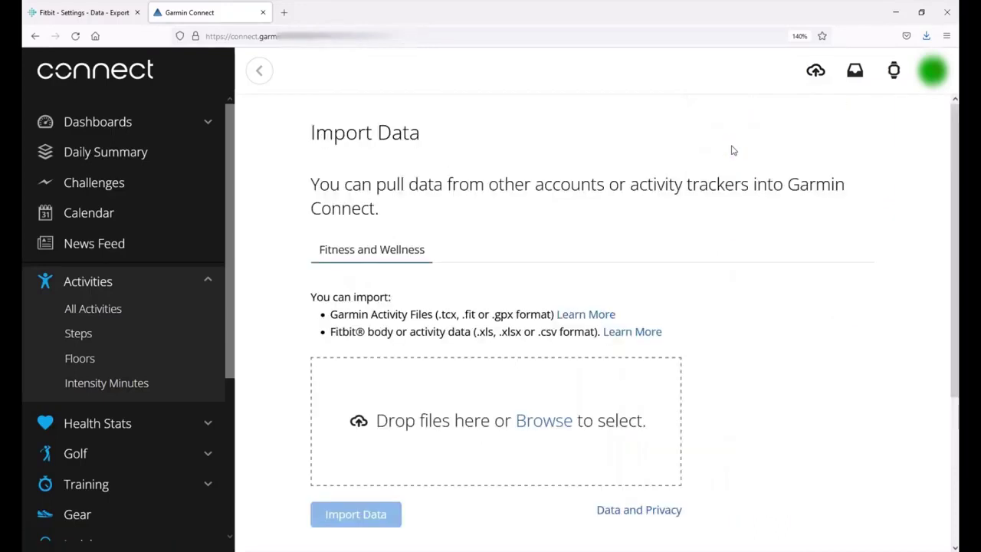
# - Drop fitbit_export_20211120.csv onto the import zone and start Import Data
pyautogui.click(551, 429)
pyautogui.moveTo(230, 460); pyautogui.dragTo(483, 426)
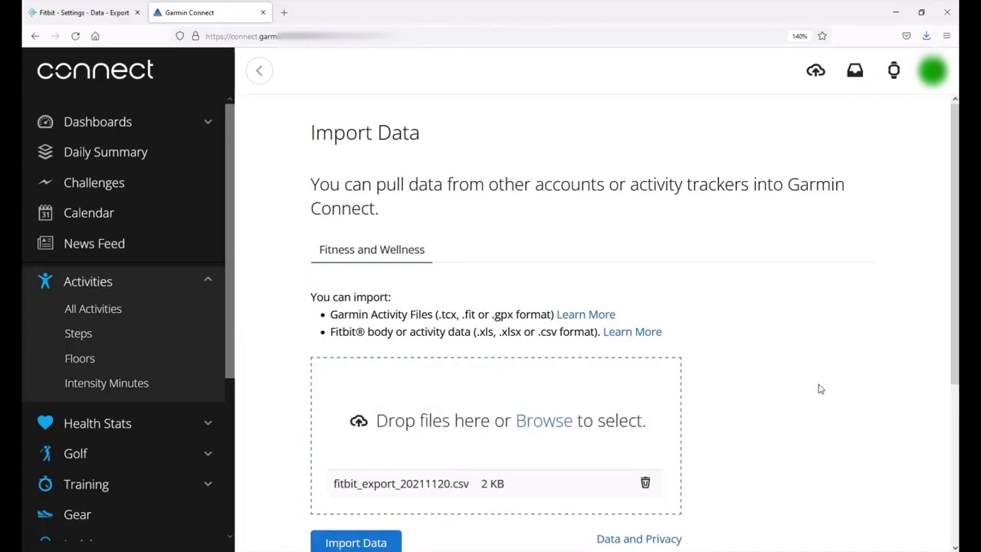
pyautogui.scroll(-1, 795, 404)
pyautogui.click(361, 454)
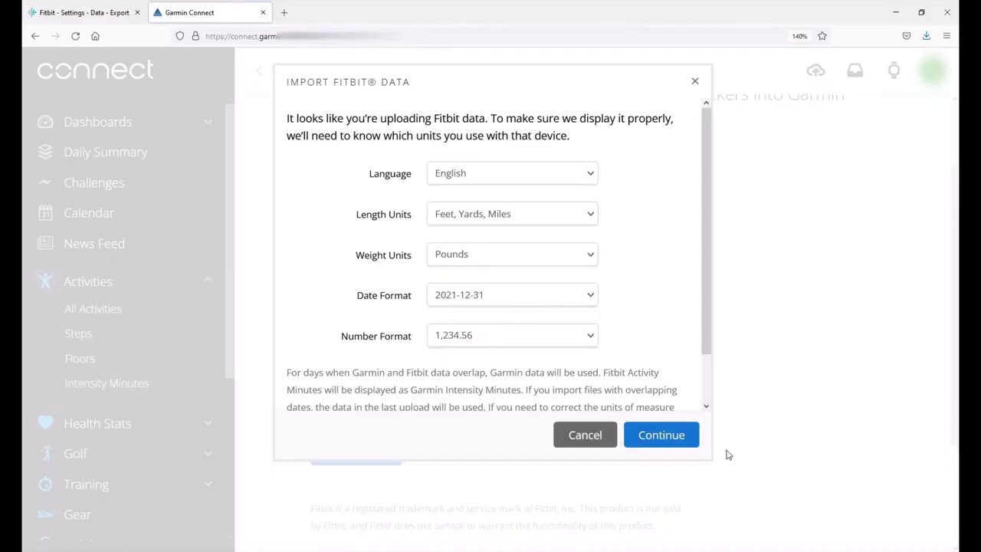
# - Accept the default units to finish the import, then open the daily Steps summary (6,318 steps)
pyautogui.click(657, 434)
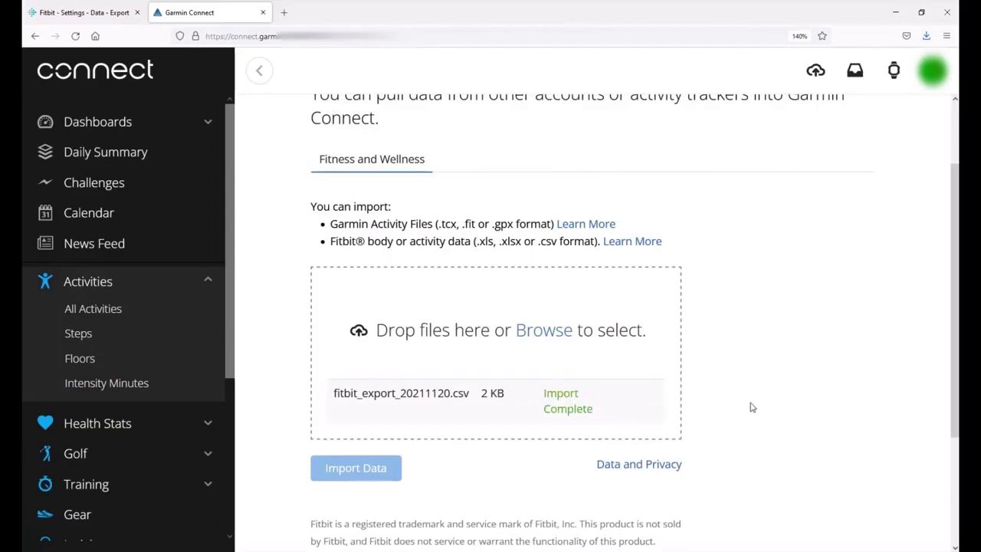
pyautogui.click(80, 334)
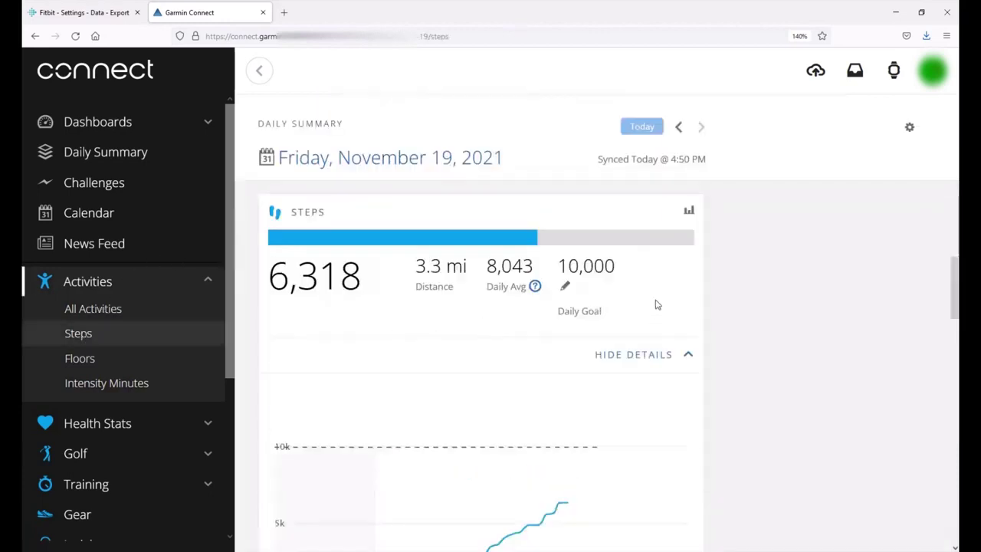
pyautogui.scroll(-3, 656, 304)
pyautogui.scroll(-8, 656, 305)
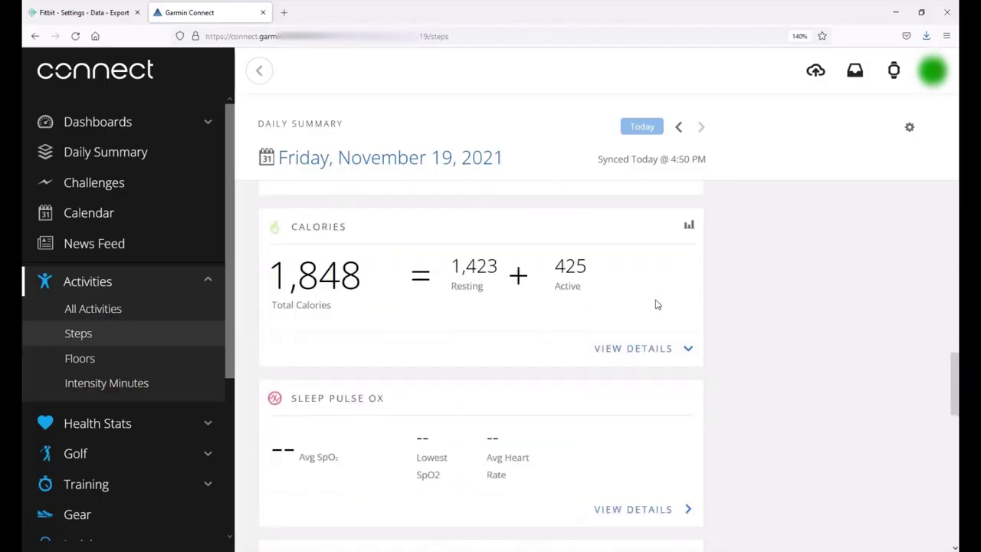
pyautogui.scroll(-8, 655, 304)
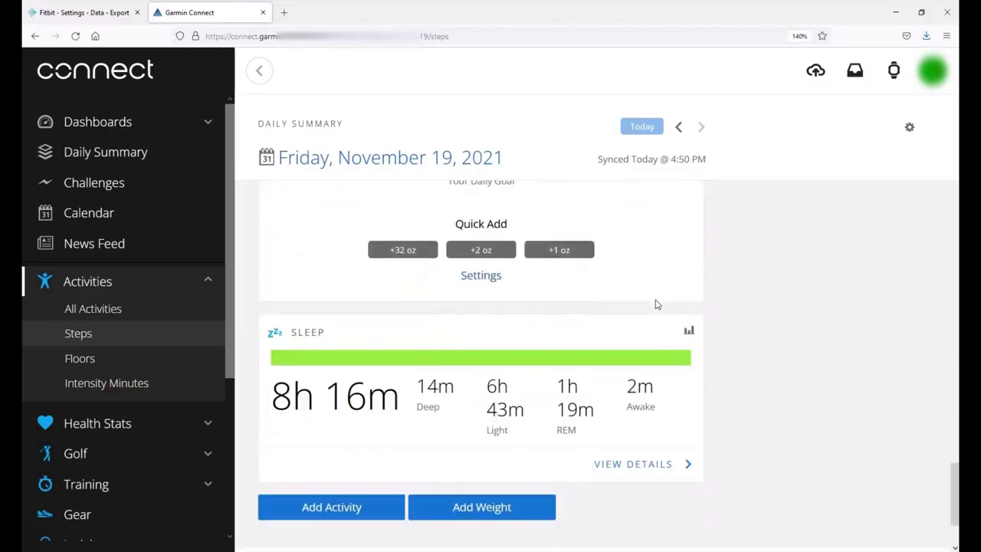
pyautogui.scroll(8, 655, 303)
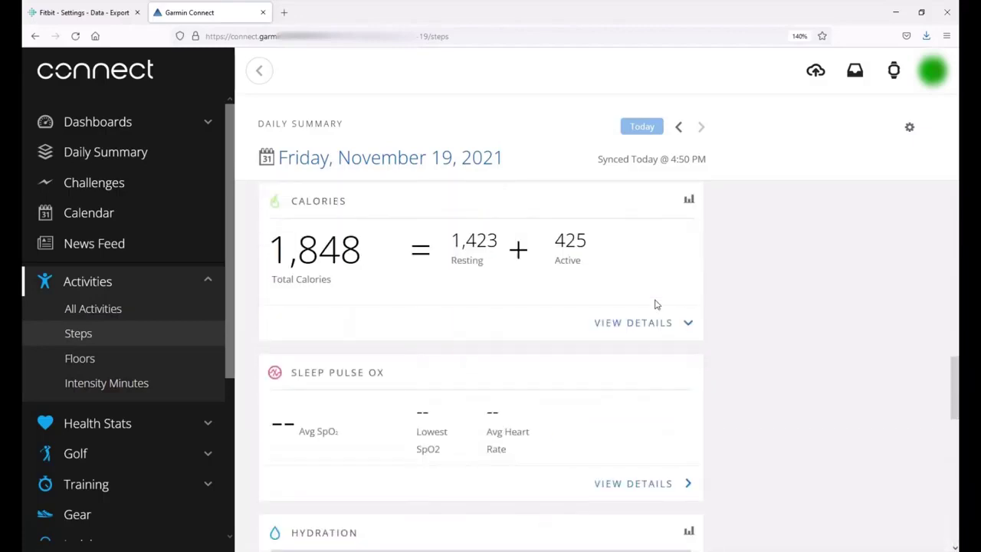
pyautogui.scroll(6, 655, 305)
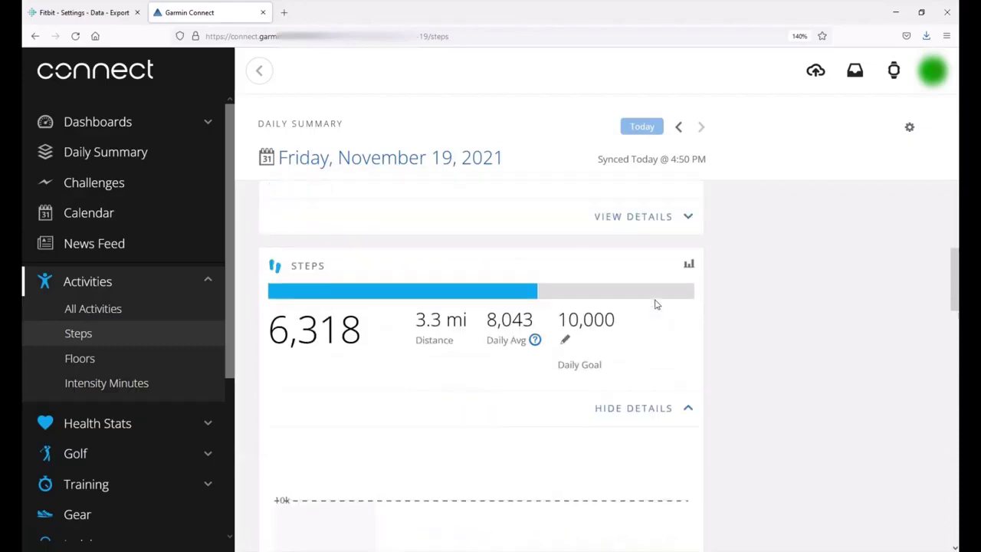
# - Show the 1-year Steps report for Dec 2019 – Nov 2020, confirming January's 38,959 imported steps
pyautogui.click(688, 367)
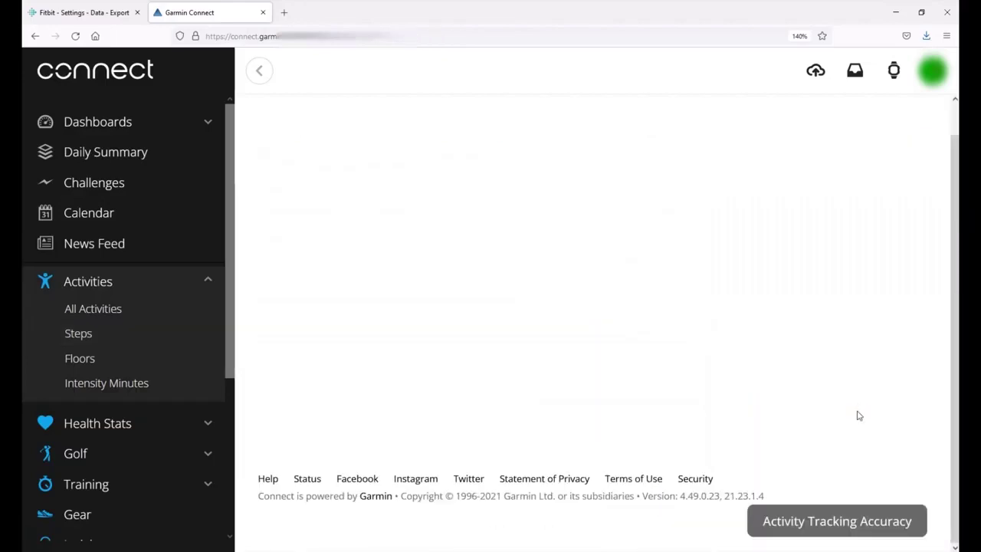
pyautogui.click(850, 276)
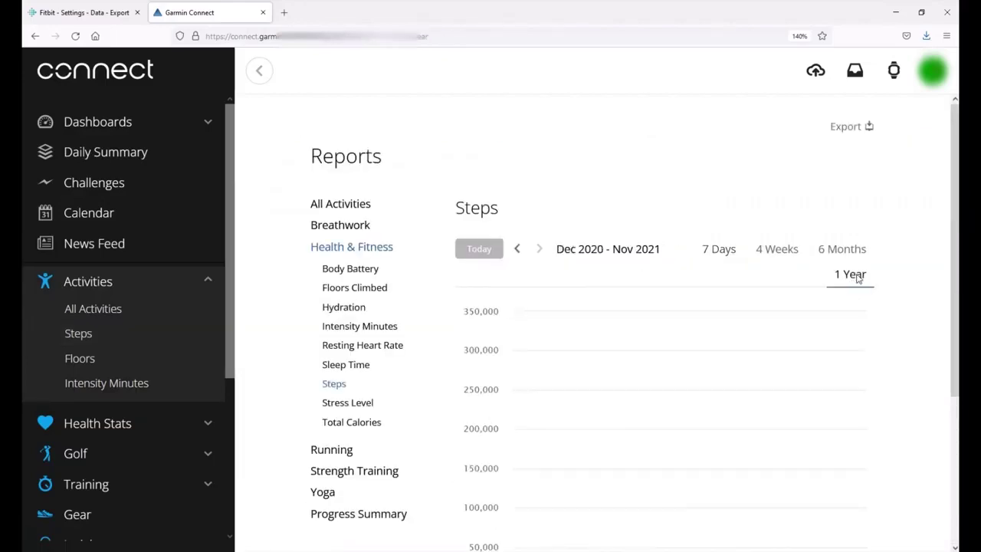
pyautogui.click(517, 249)
pyautogui.scroll(-3, 722, 314)
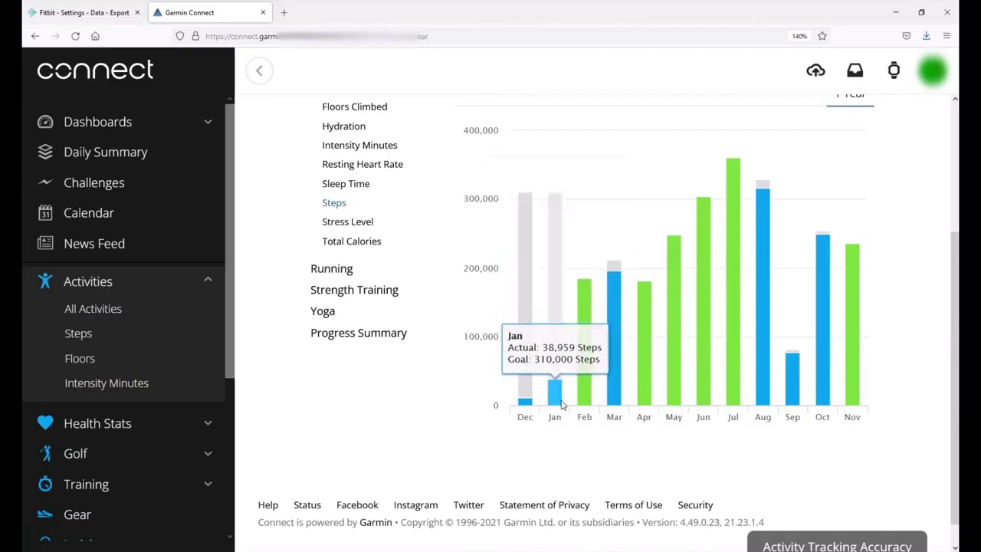
pyautogui.scroll(2, 559, 390)
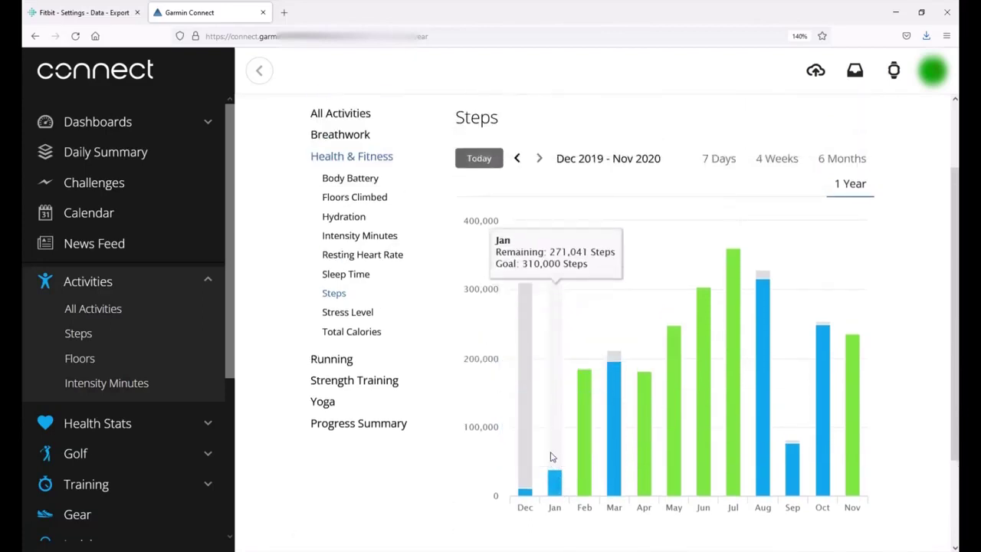